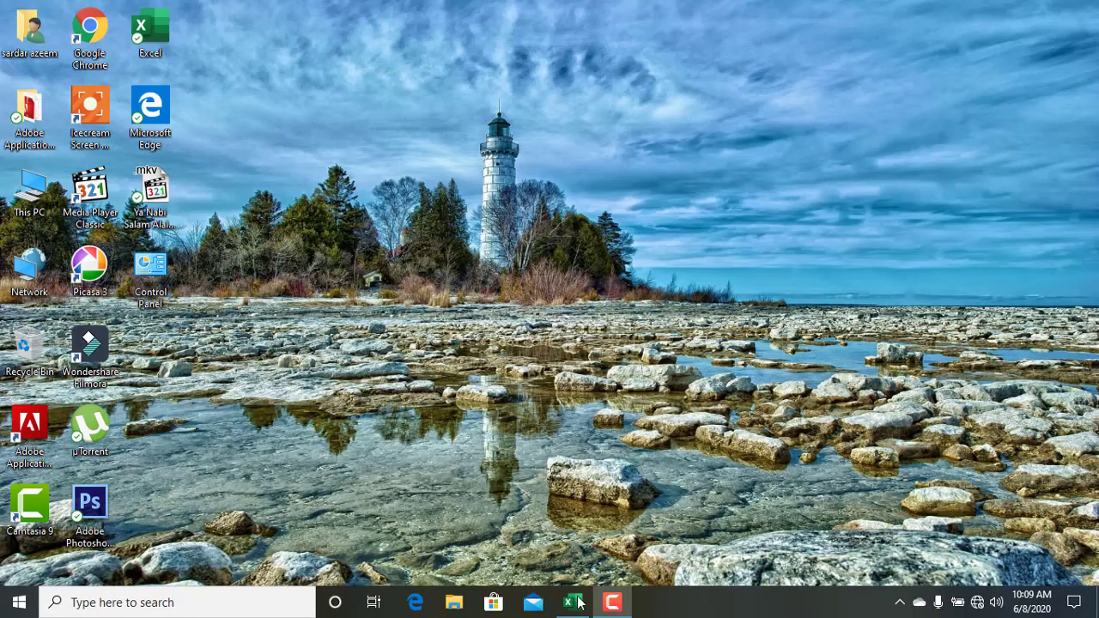
Restore the forcastng.xlsx workbook window from the taskbar
click(572, 602)
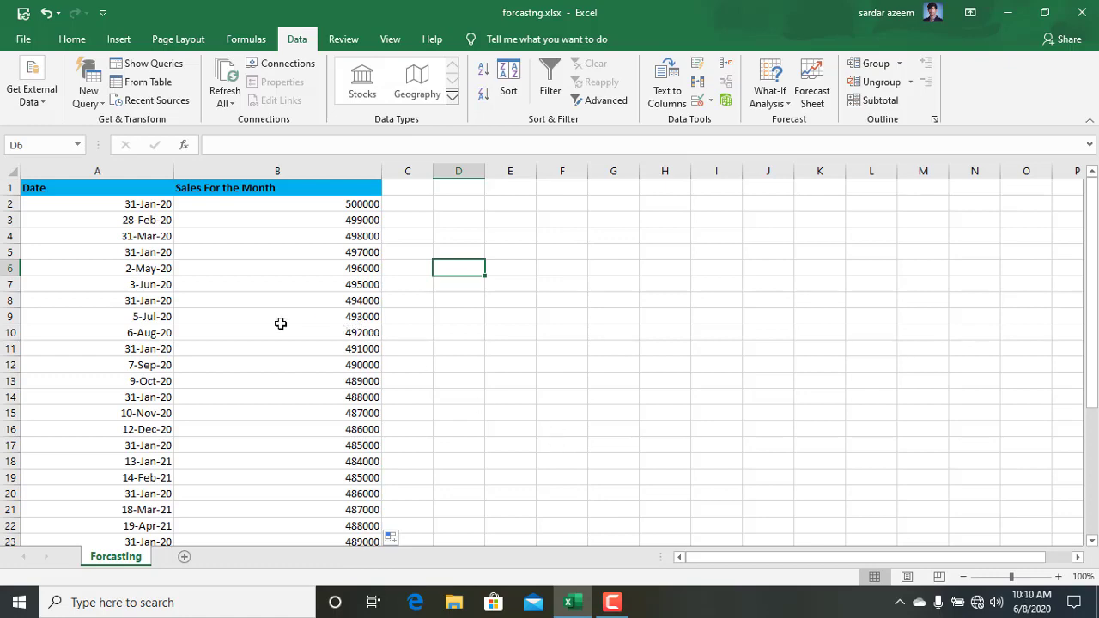
Select A1:B34, from the last sales figure in B34 up to the Date header
scroll(280, 319, down, 2)
scroll(283, 311, down, 3)
scroll(282, 311, down, 2)
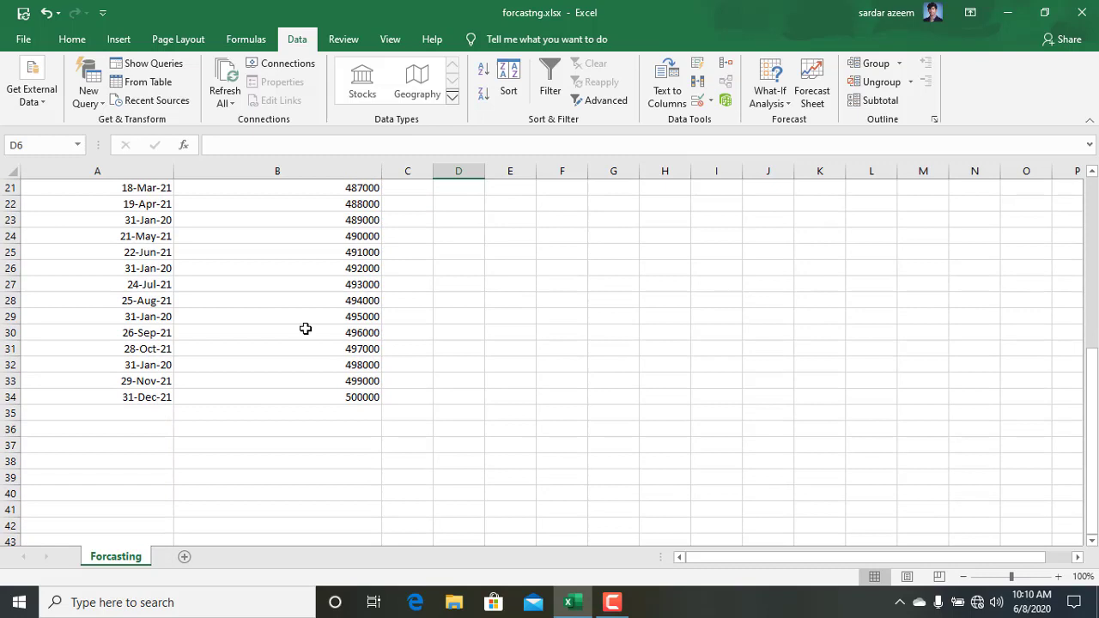
click(323, 398)
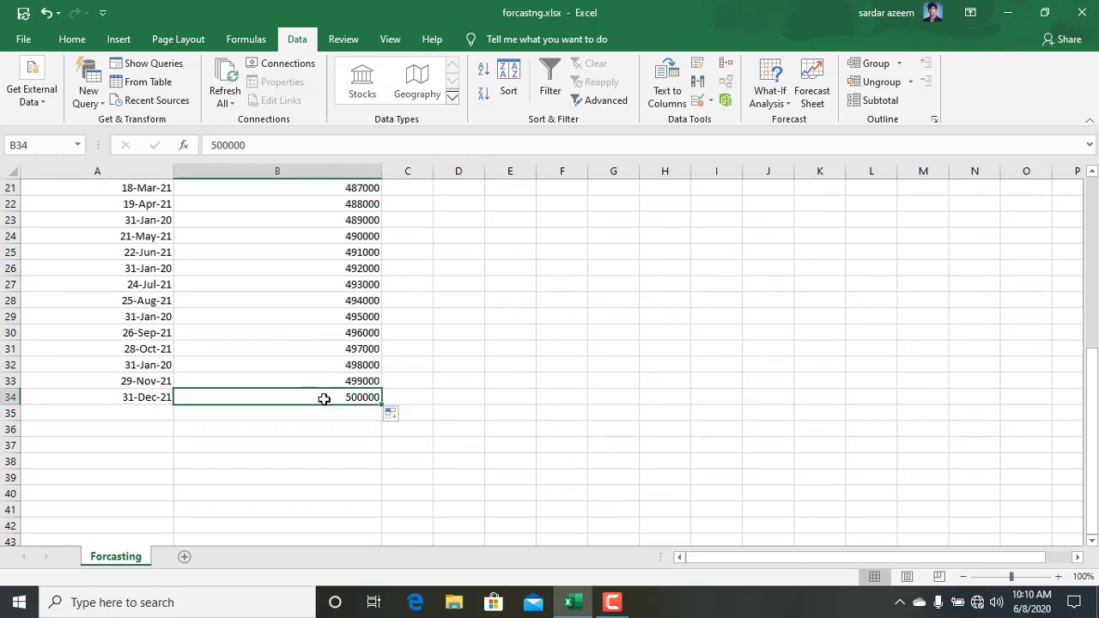
click(182, 429)
click(239, 397)
mouse_move(240, 401)
mouse_down()
mouse_move(2, 114)
mouse_move(29, 203)
mouse_up()
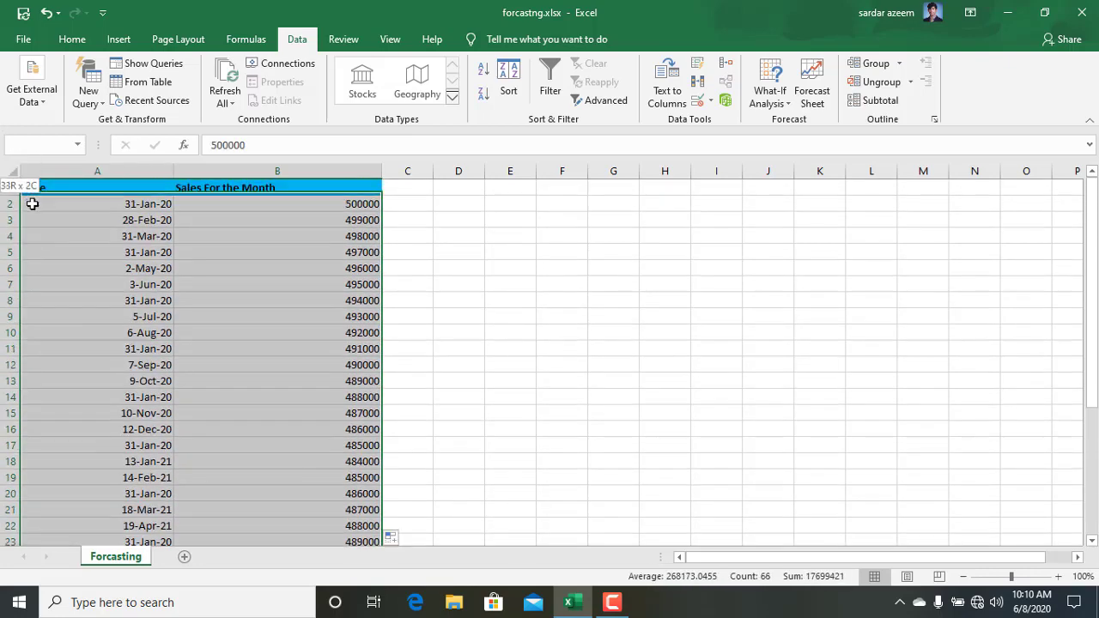
Open the Create Forecast Worksheet dialog from Data > Forecast Sheet and move it higher
click(817, 101)
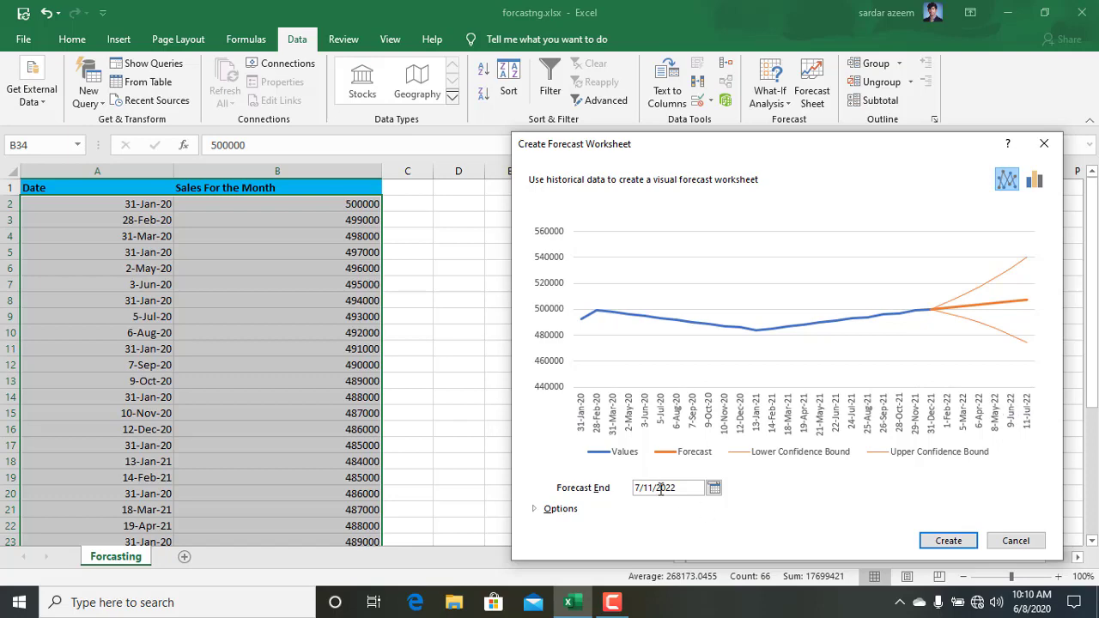
drag(692, 155, 589, 25)
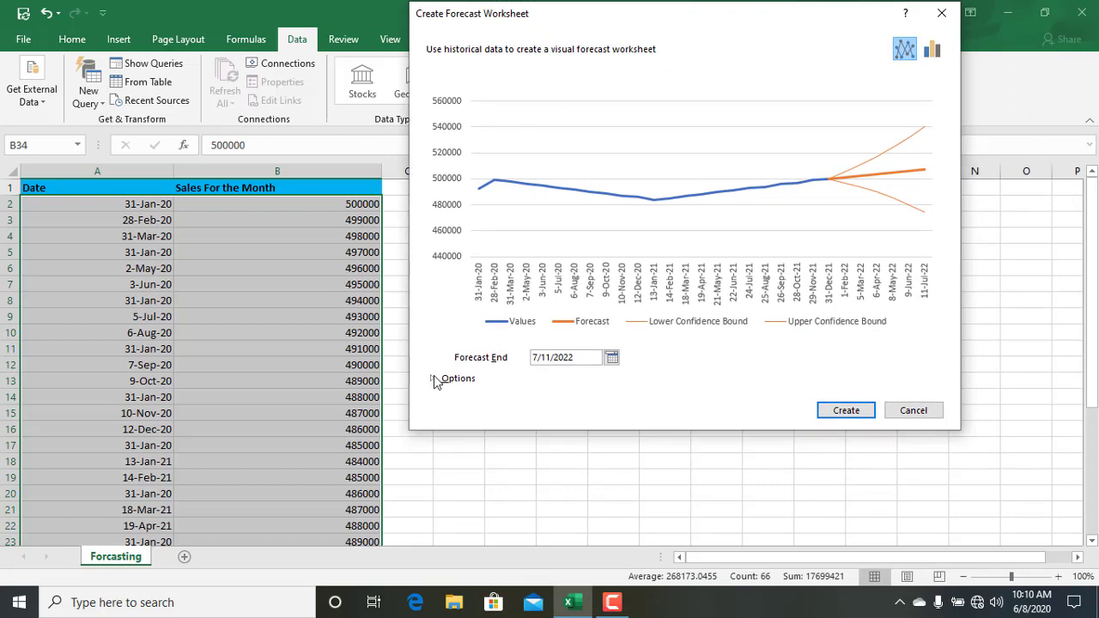
Under Options, set Forecast End to 12/11/2022 and tick Include forecast statistics
click(433, 378)
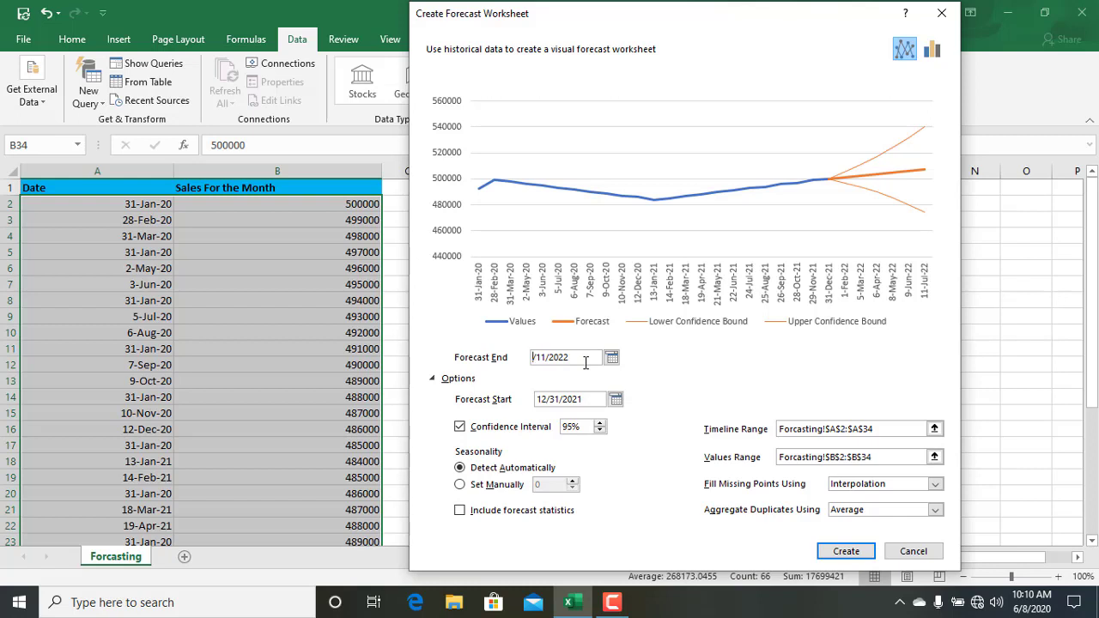
key(BackSpace)
text(12)
click(562, 400)
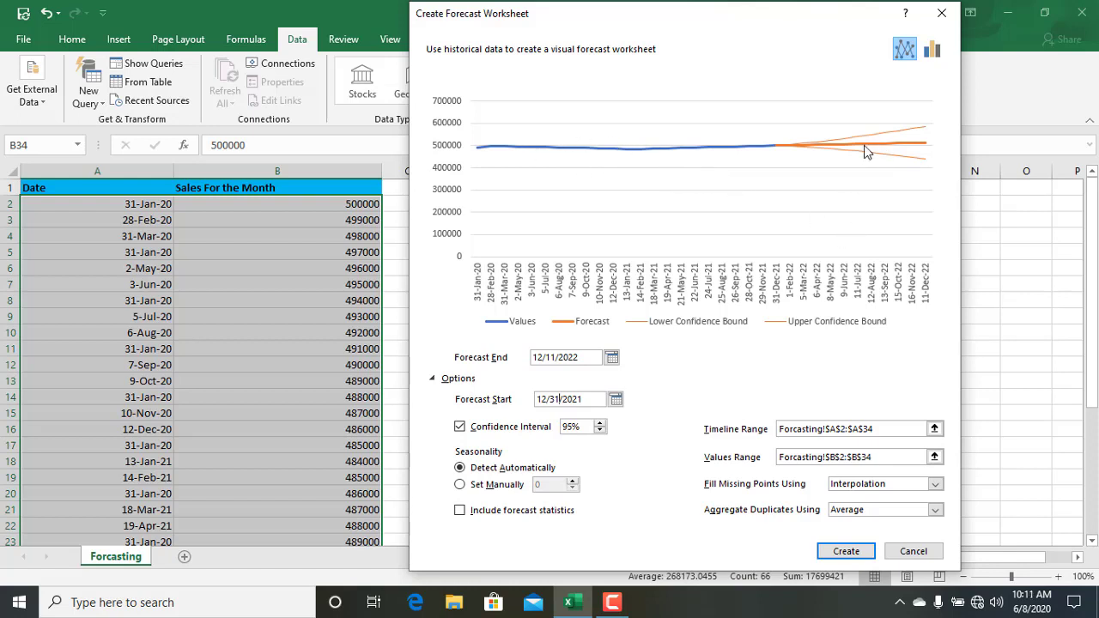
click(462, 512)
click(934, 485)
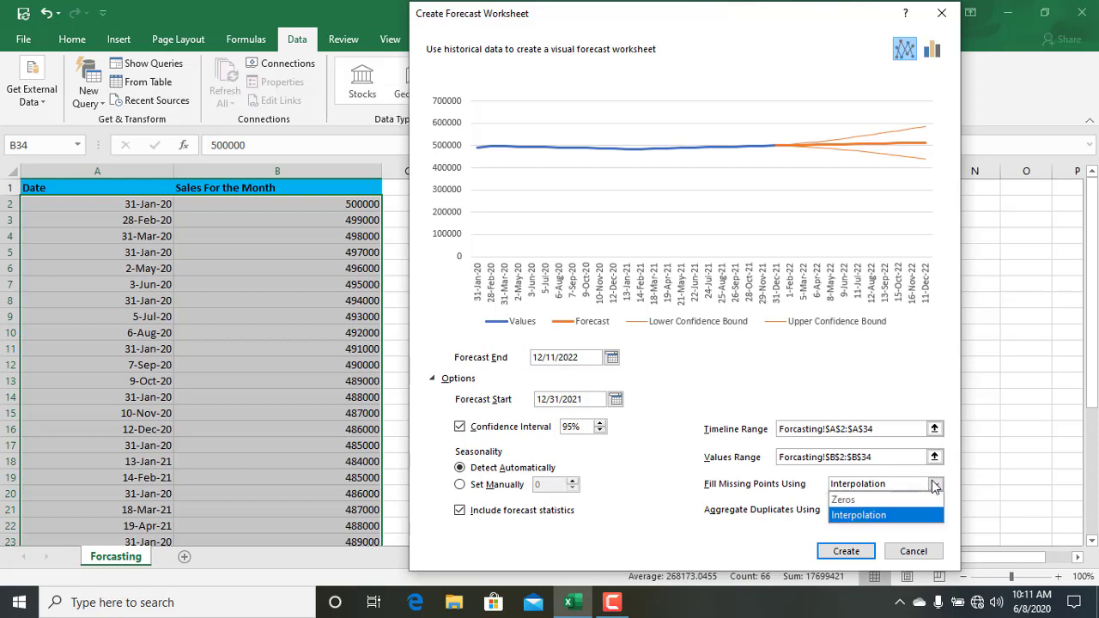
click(856, 515)
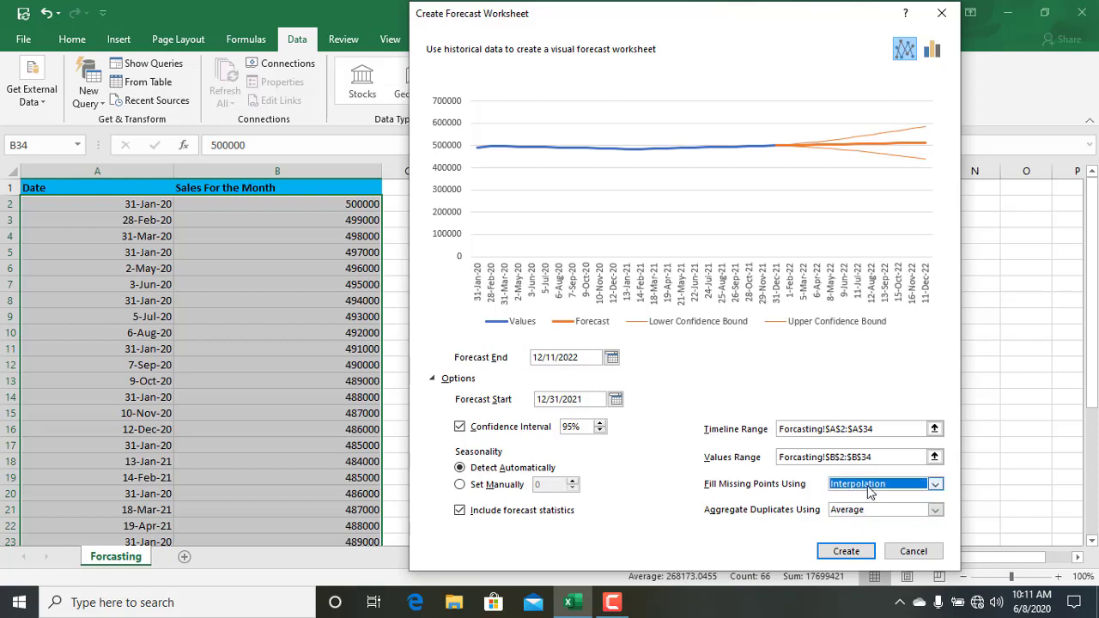
click(934, 510)
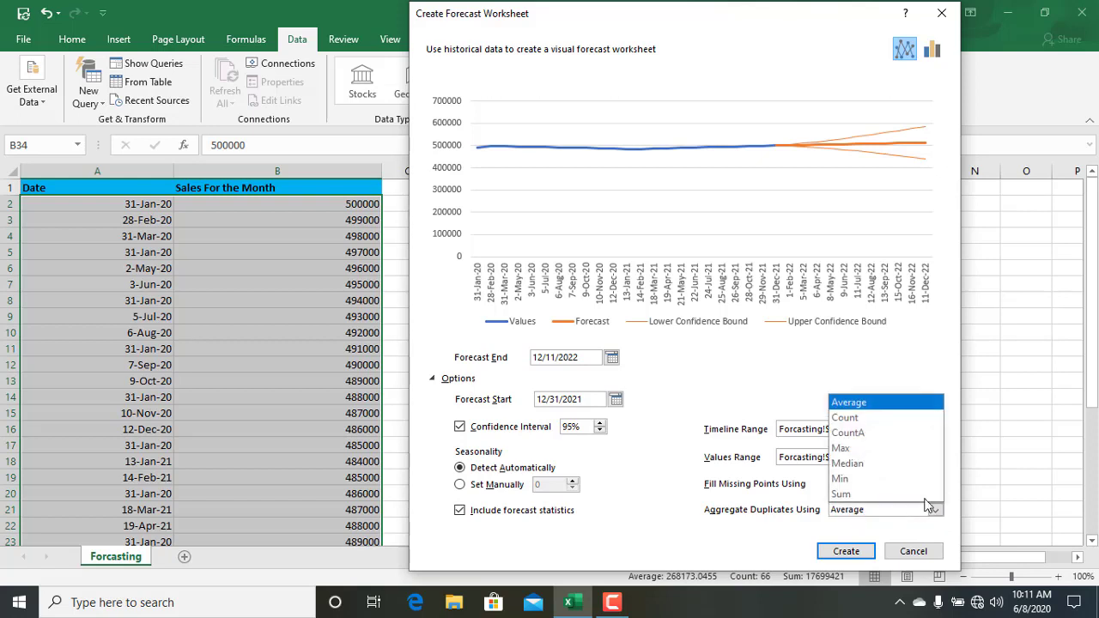
click(888, 420)
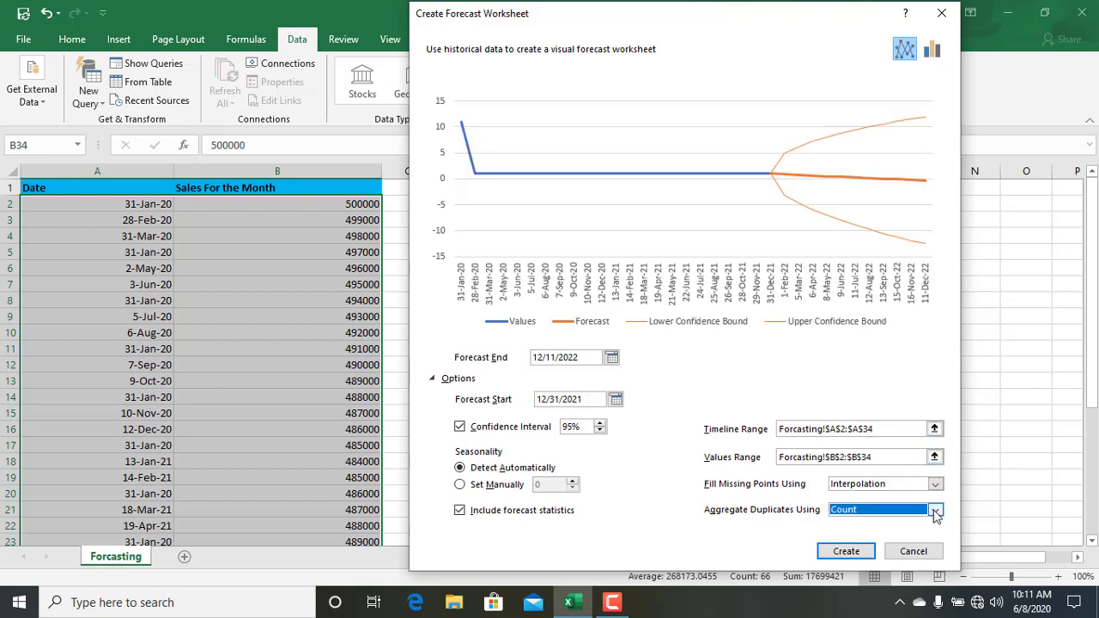
click(935, 510)
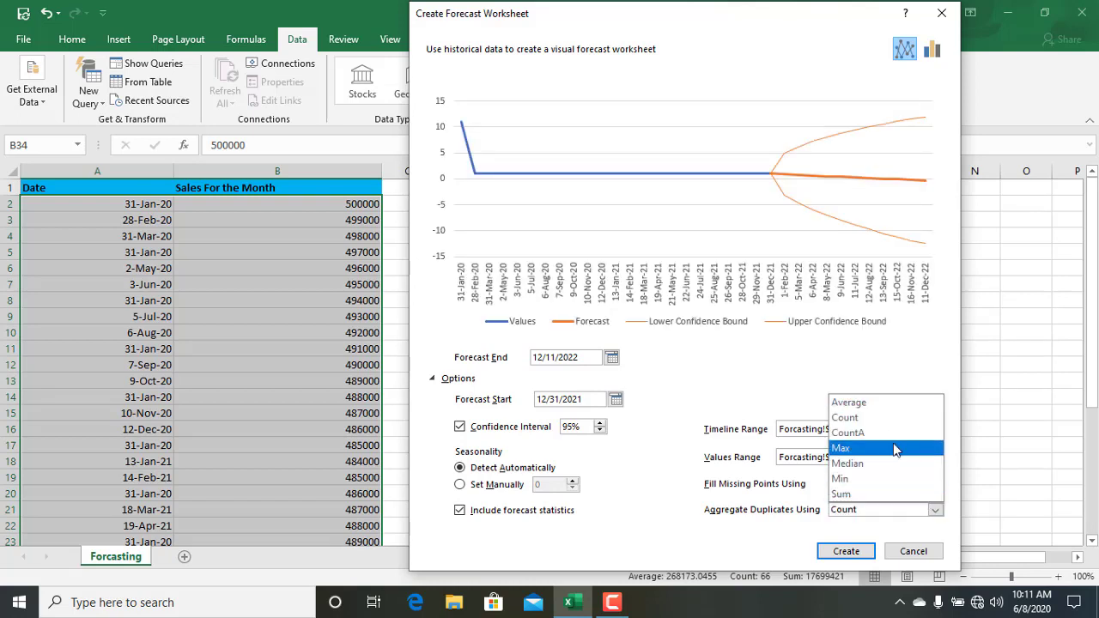
click(882, 447)
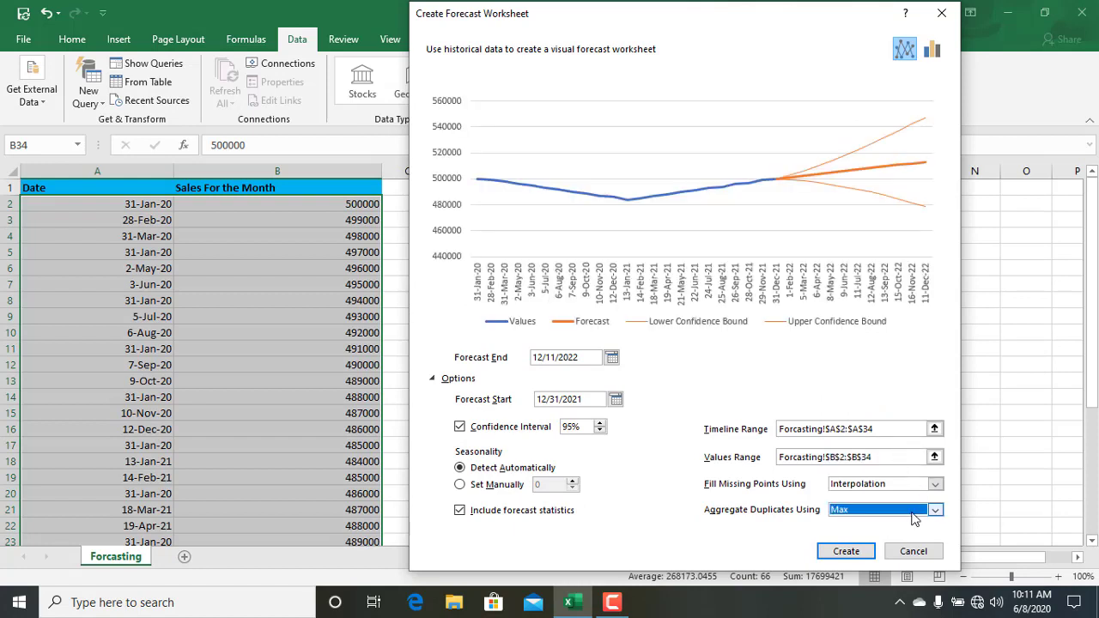
click(936, 509)
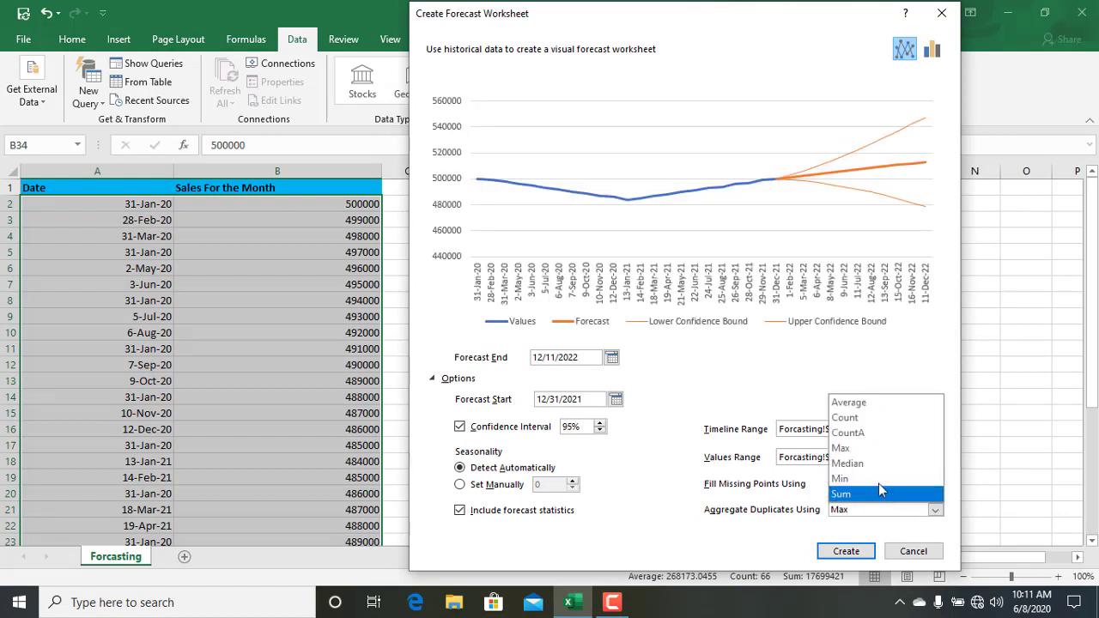
click(893, 476)
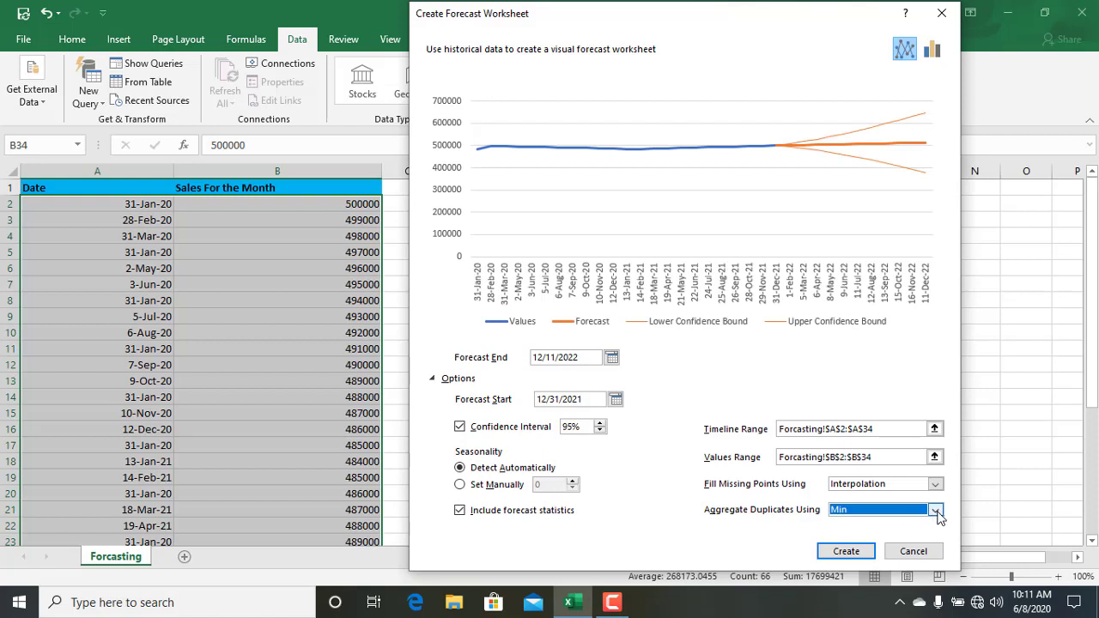
click(934, 510)
click(880, 496)
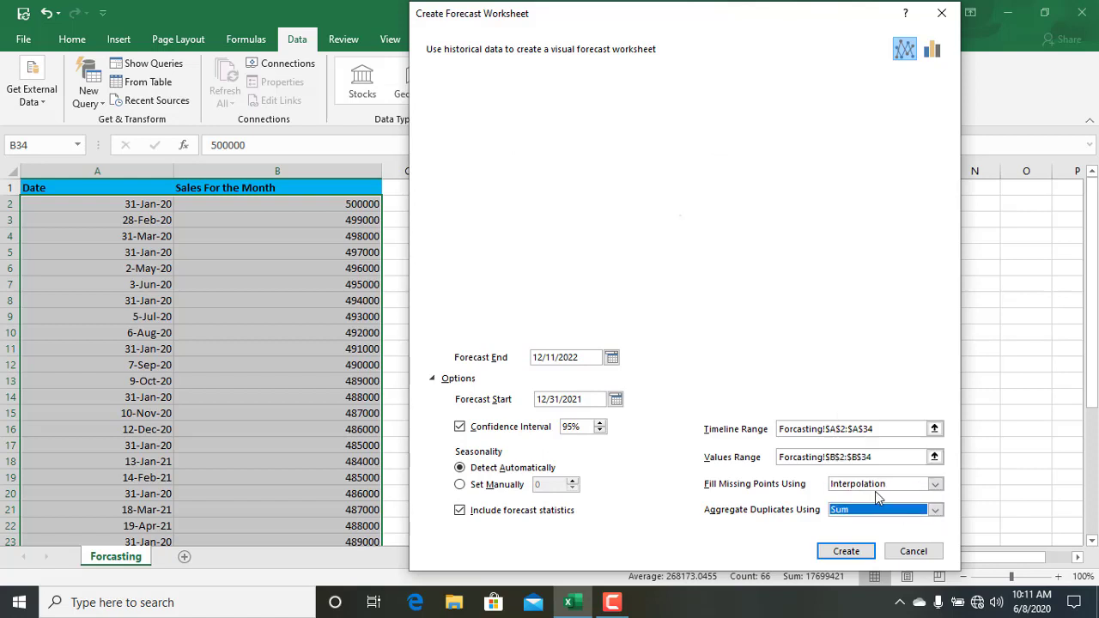
click(934, 510)
click(871, 402)
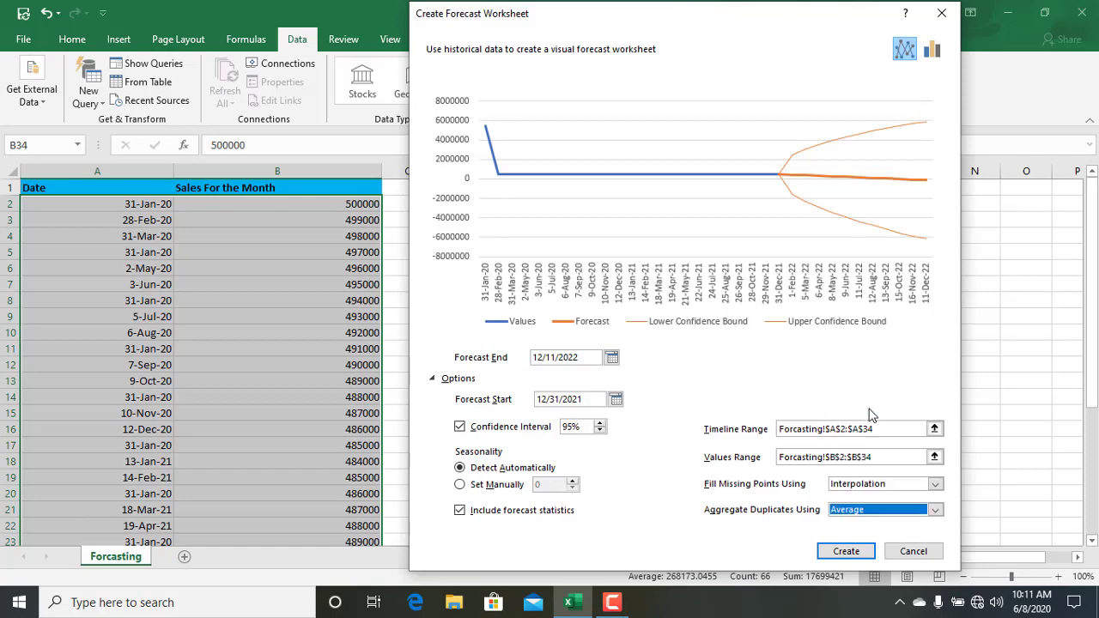
Create the forecast worksheet as Sheet2 and dismiss the Forecast Sheet tip
click(846, 551)
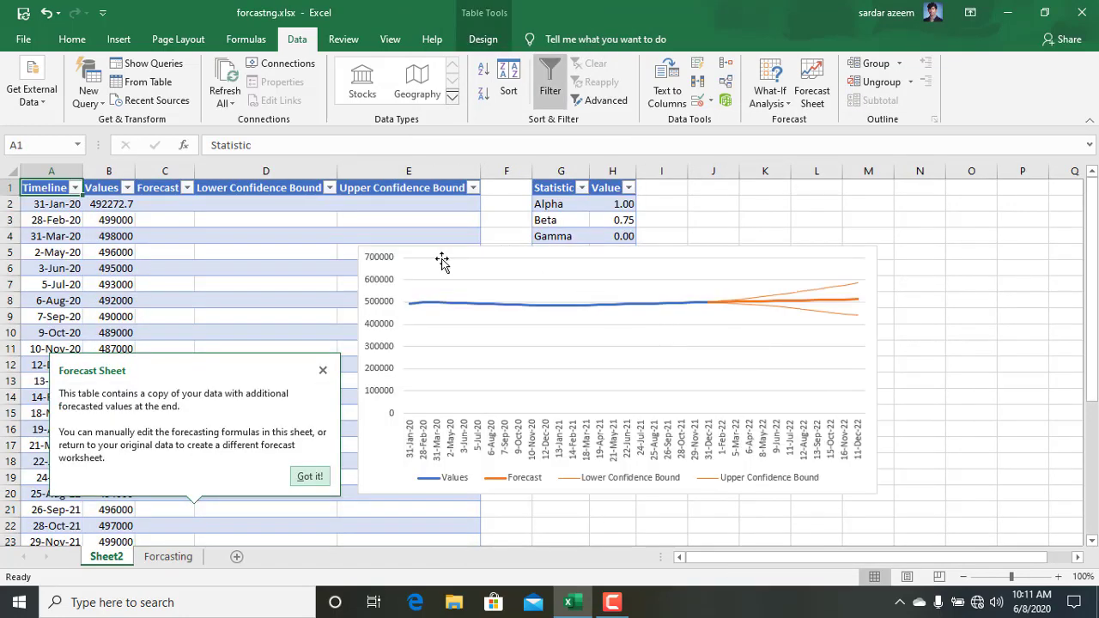
click(567, 283)
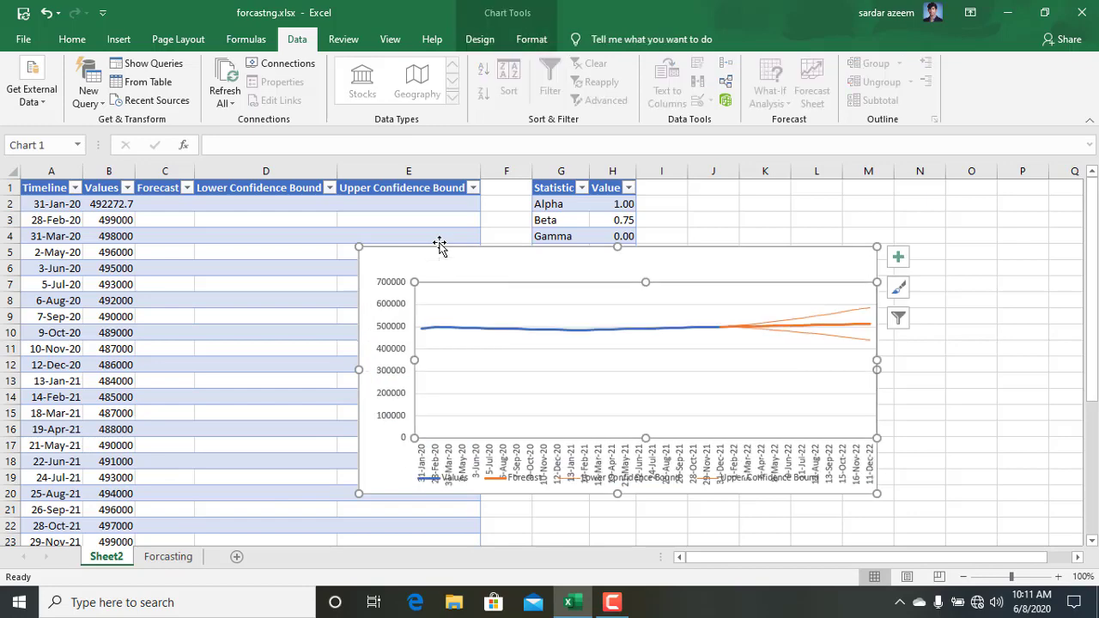
Place the chart below the statistics table, widen column G, and review forecast rows to 11-Dec-22
drag(440, 248, 578, 321)
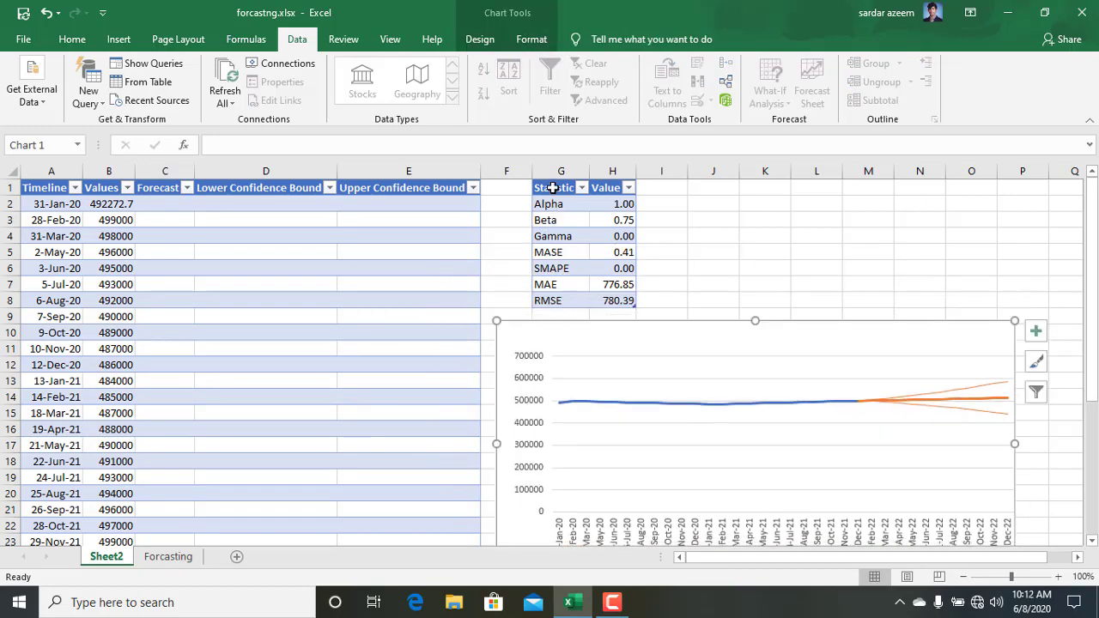
drag(590, 170, 641, 171)
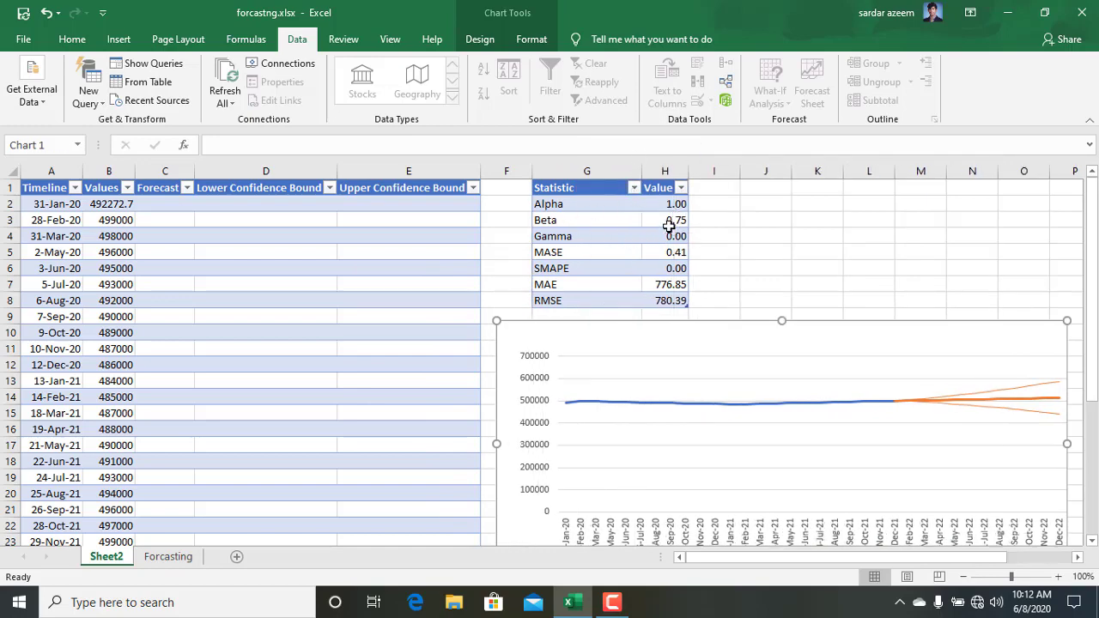
scroll(652, 262, down, 2)
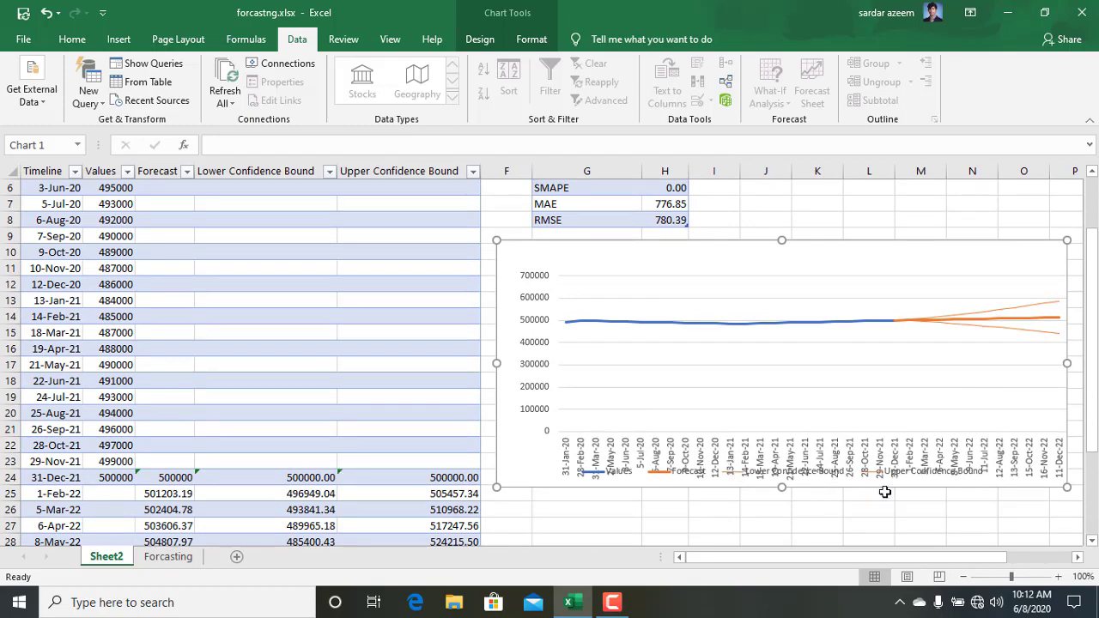
scroll(841, 468, down, 2)
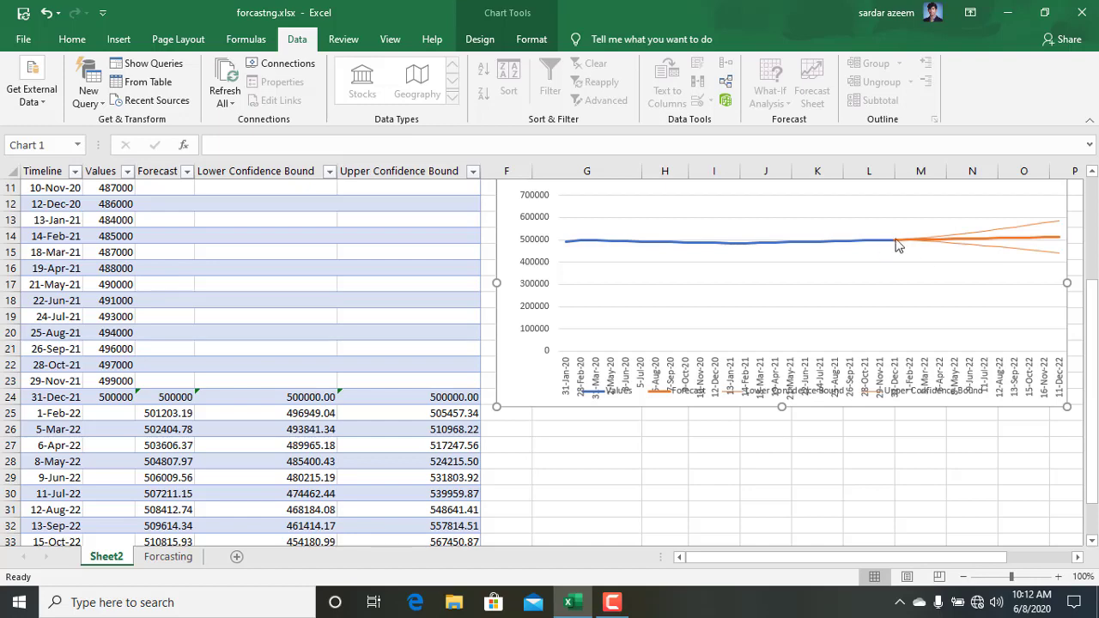
scroll(805, 318, down, 1)
scroll(802, 311, down, 3)
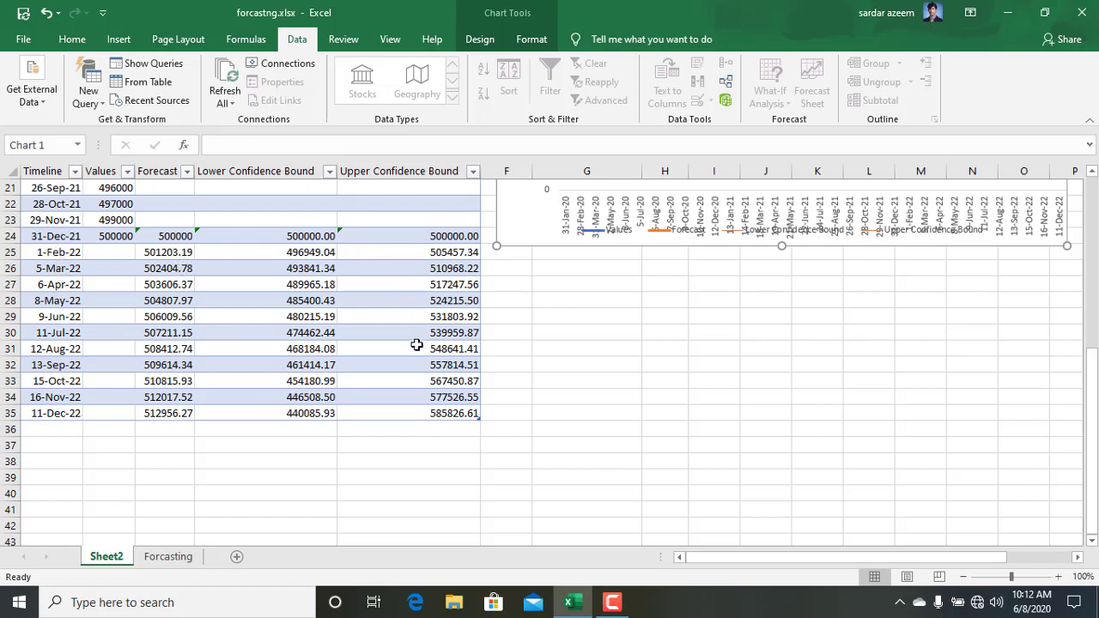
scroll(417, 346, up, 5)
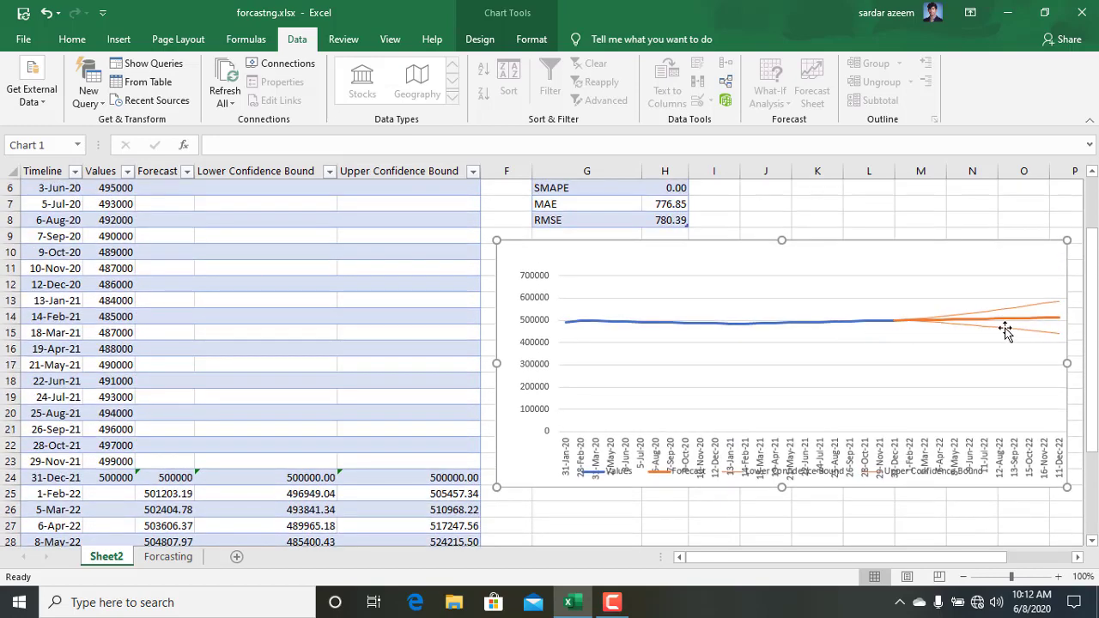
scroll(601, 417, up, 2)
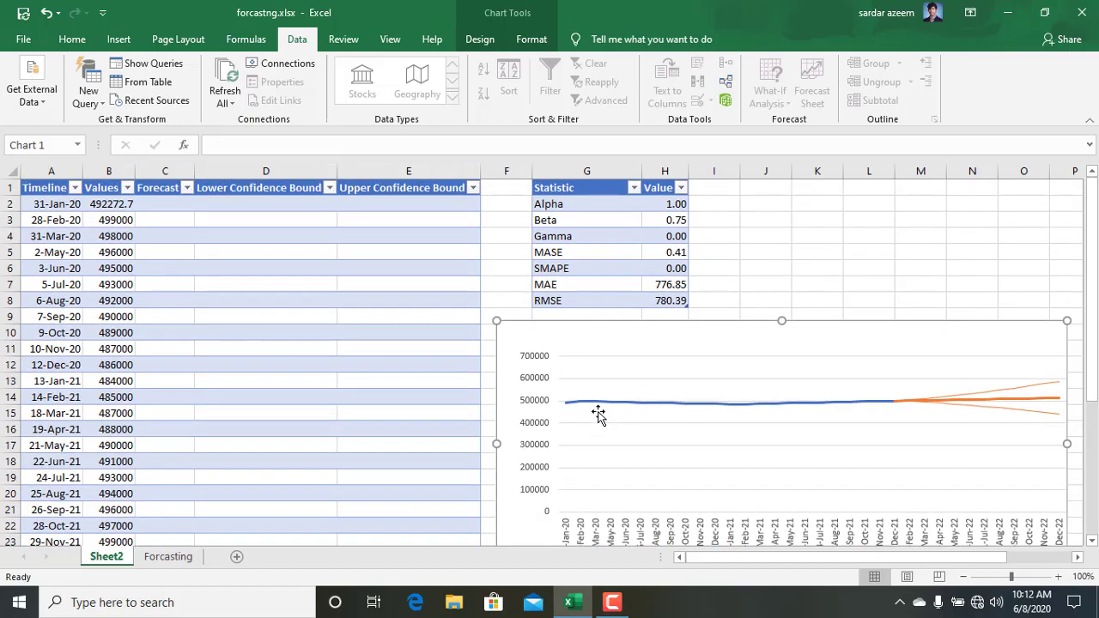